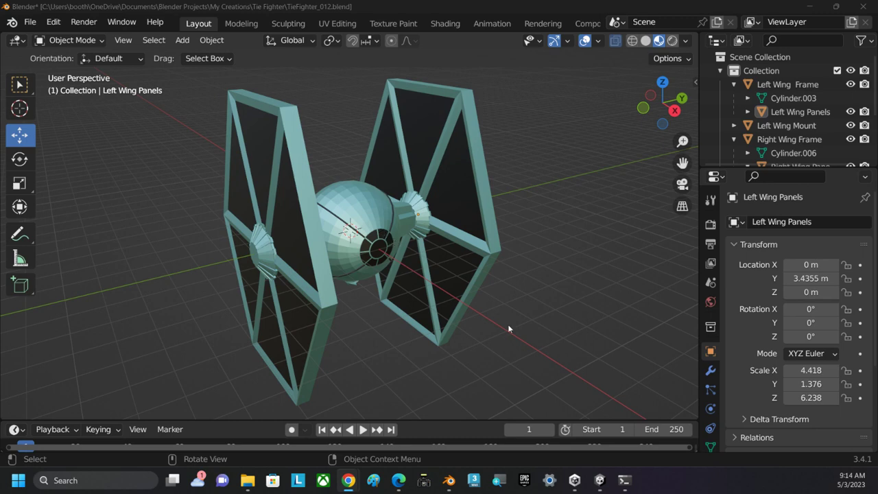
- Launch the RB_Flyer_2023_4th project from Unity Hub, then minimize the Hub to return to Blender
{"action": "left_click", "coordinate": [574, 482]}
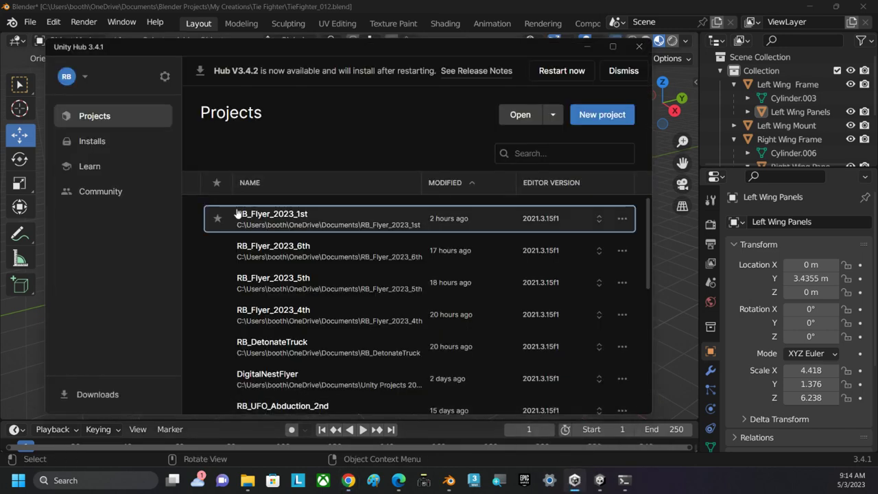
{"action": "left_click", "coordinate": [292, 315]}
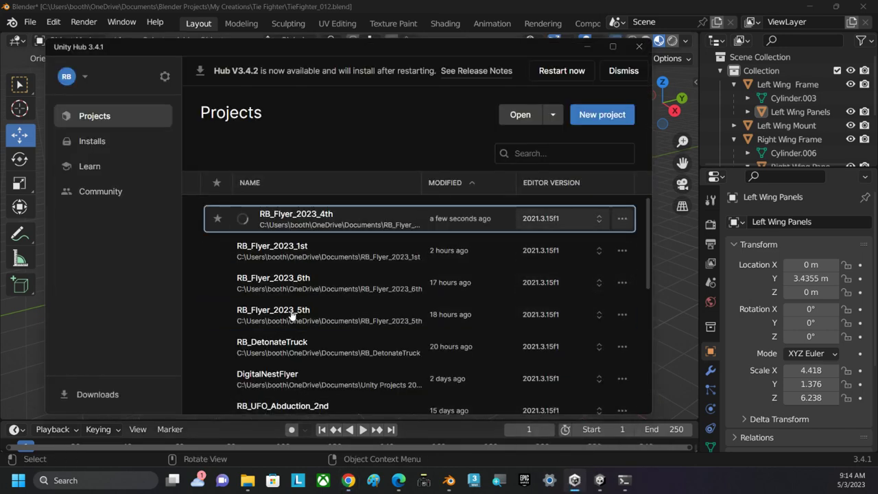
{"action": "left_click", "coordinate": [584, 48]}
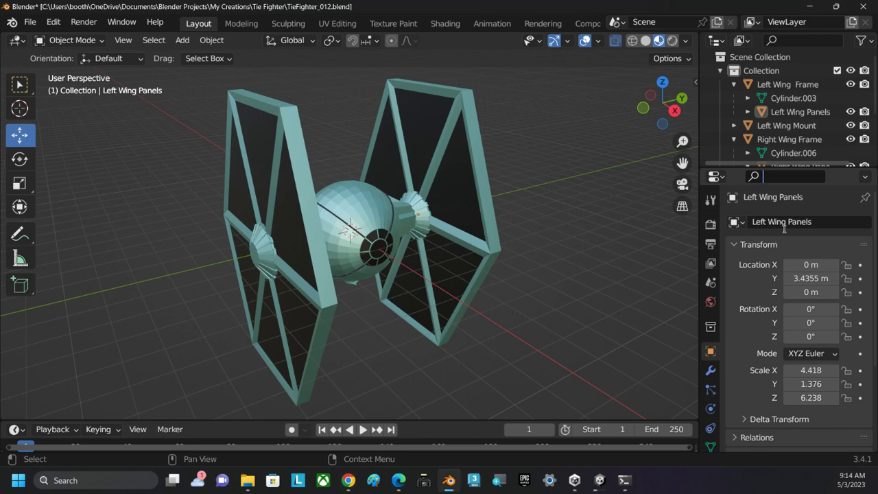
- Enlarge Blender's Outliner, then select Left Wing Frame and its Left Wing Panels child
{"action": "left_click", "coordinate": [793, 177]}
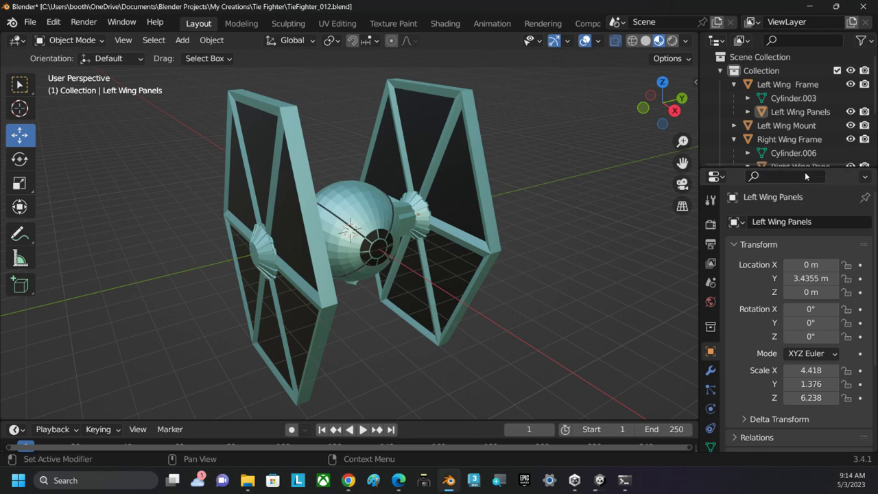
{"action": "left_click_drag", "start_coordinate": [805, 168], "coordinate": [769, 278]}
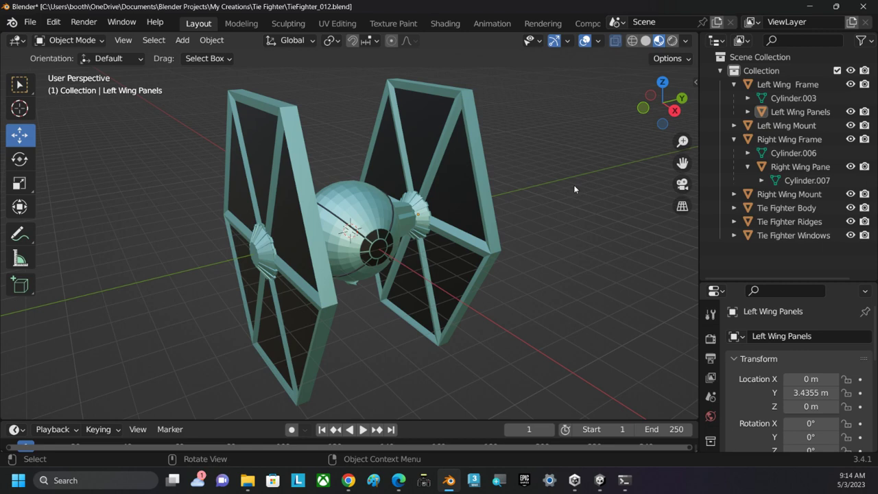
{"action": "middle_click_drag", "start_coordinate": [573, 184], "coordinate": [531, 169]}
{"action": "left_click", "coordinate": [467, 178]}
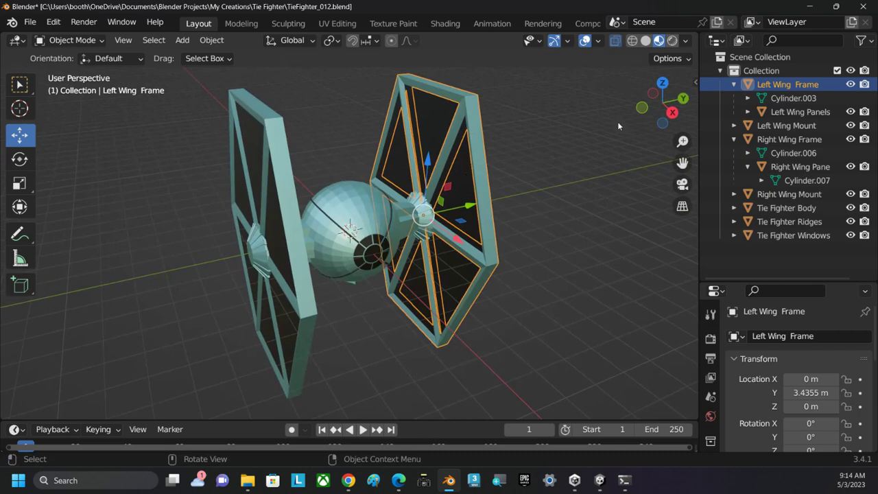
{"action": "left_click", "coordinate": [733, 84]}
{"action": "left_click", "coordinate": [734, 84]}
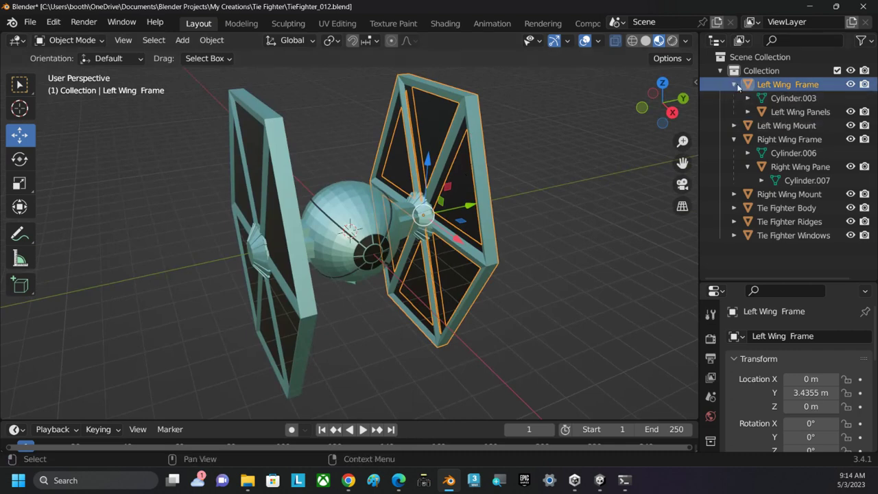
{"action": "left_click", "coordinate": [787, 112]}
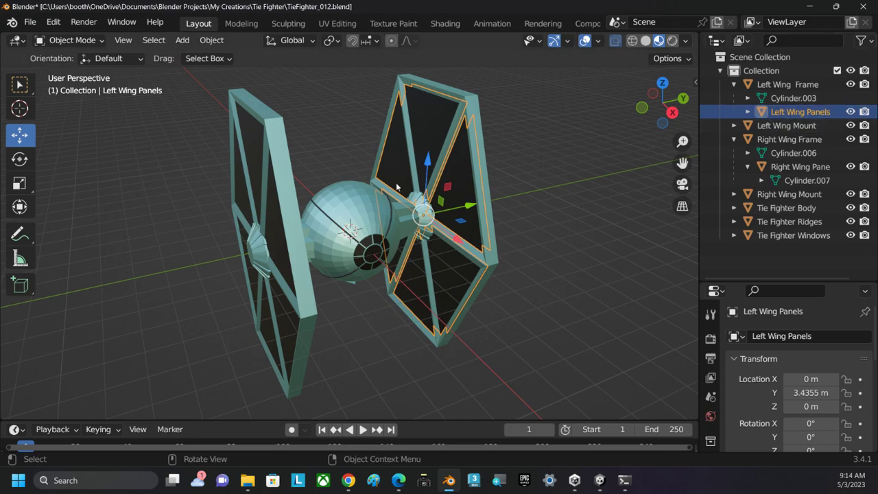
{"action": "middle_click_drag", "start_coordinate": [396, 185], "coordinate": [512, 155]}
- Deselect the Left Wing Panels and select the Tie Fighter Body fuselage in the viewport
{"action": "left_click", "coordinate": [546, 119]}
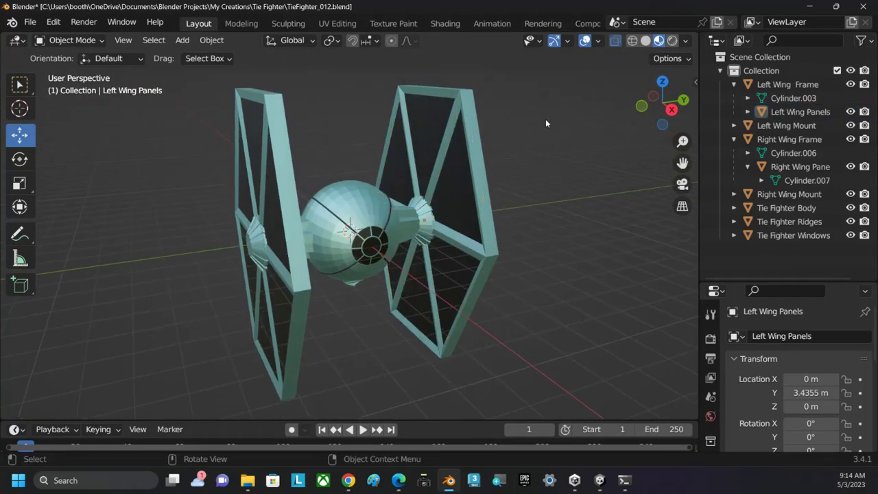
{"action": "left_click", "coordinate": [30, 22]}
{"action": "left_click", "coordinate": [355, 199]}
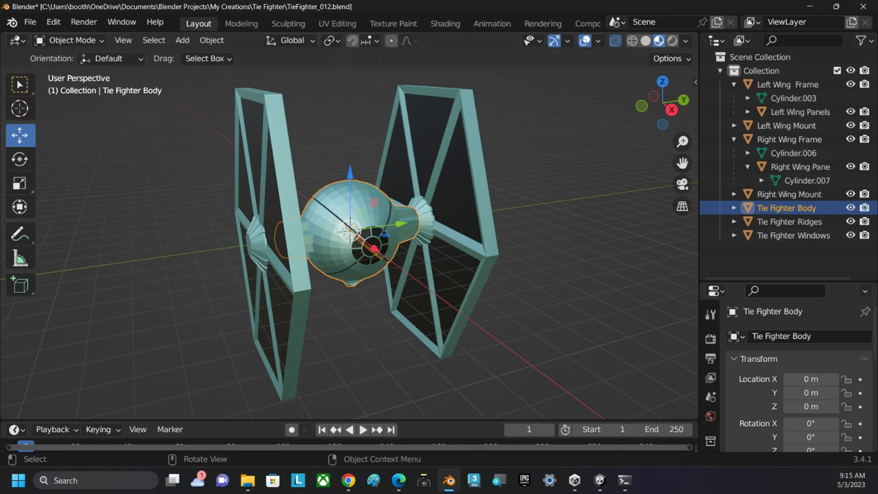
{"action": "key", "text": "alt+Tab"}
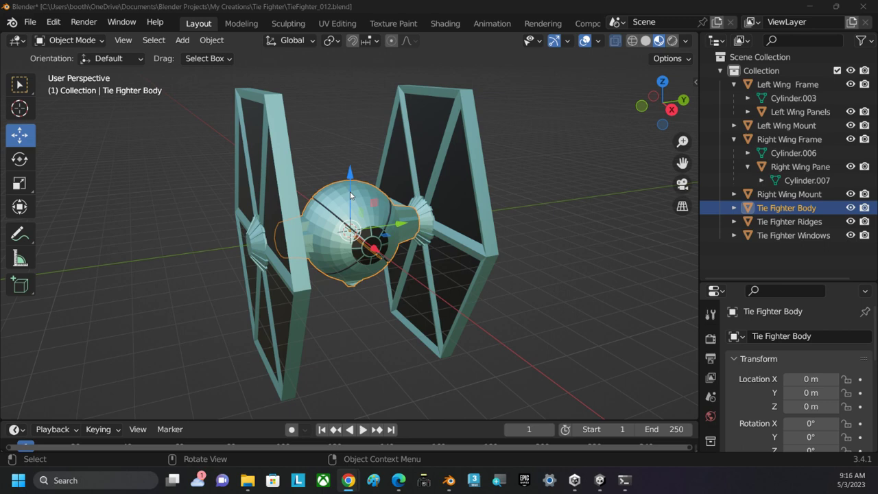
- Start an FBX export and browse to Documents > RB_Flyer_2023_4th > Assets > Models
{"action": "left_click", "coordinate": [29, 25]}
{"action": "mouse_move", "coordinate": [59, 223]}
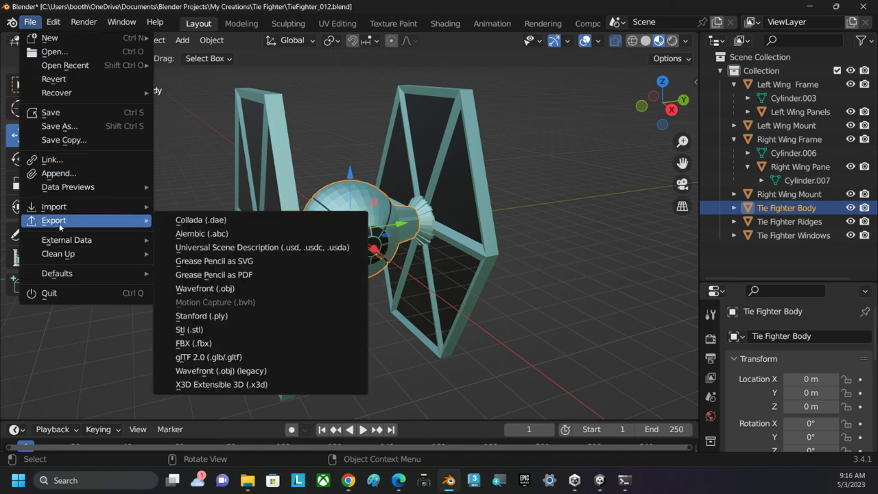
{"action": "left_click", "coordinate": [199, 344]}
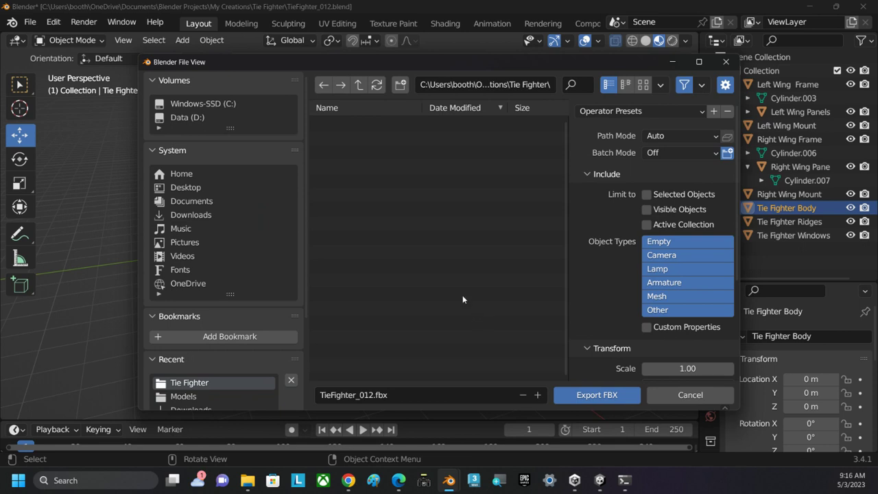
{"action": "left_click", "coordinate": [190, 201]}
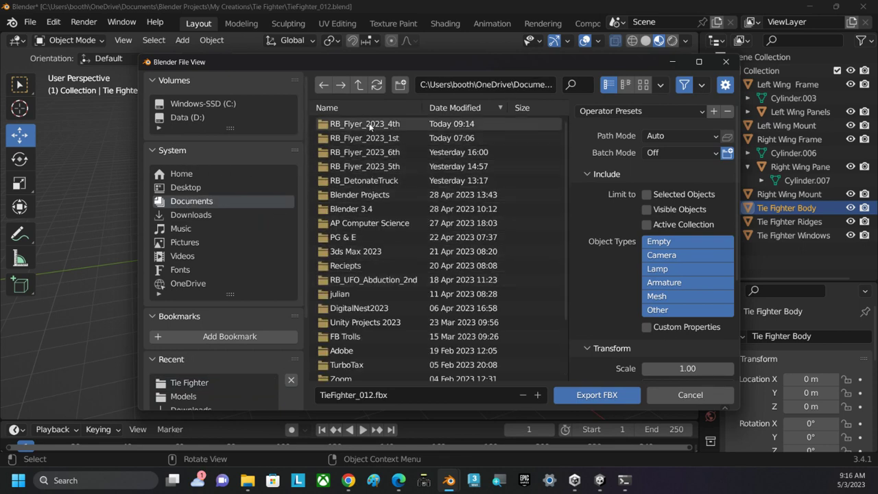
{"action": "left_click", "coordinate": [370, 125]}
{"action": "double_click", "coordinate": [367, 127]}
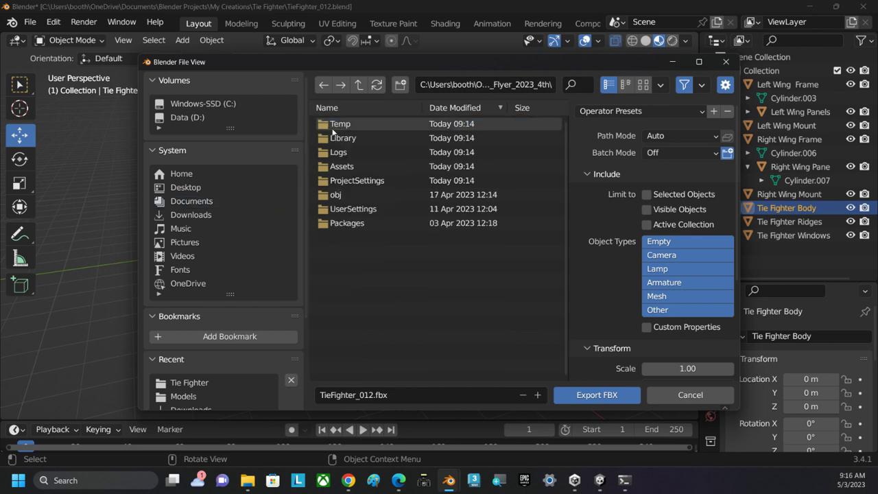
{"action": "double_click", "coordinate": [332, 165]}
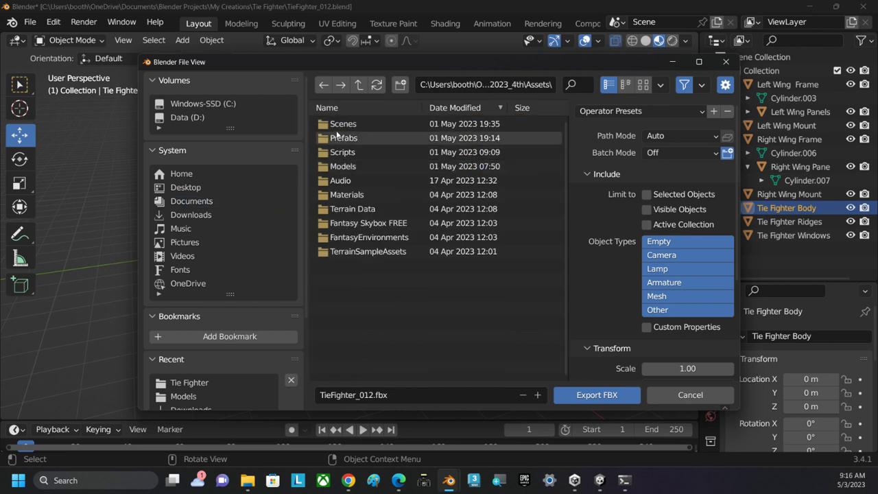
{"action": "double_click", "coordinate": [333, 166]}
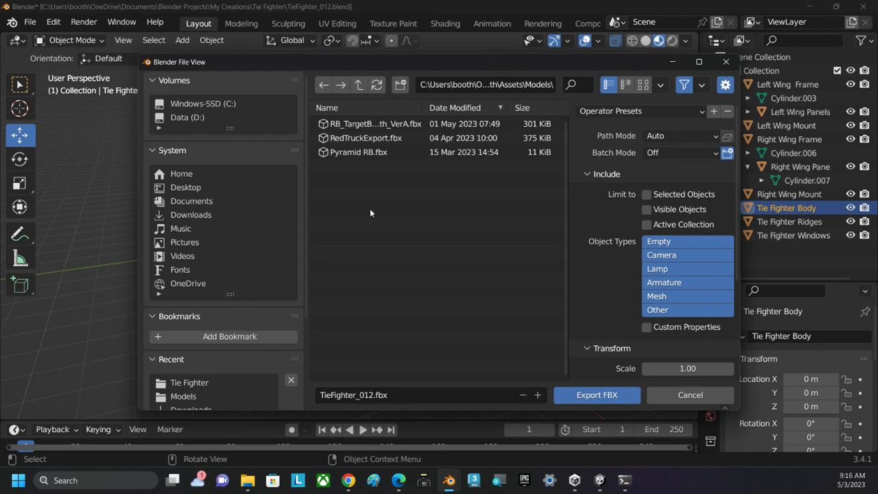
- Name the export file TieFighter.fbx and export it
{"action": "left_click", "coordinate": [375, 402]}
{"action": "left_click", "coordinate": [375, 401]}
{"action": "key", "text": "BackSpace"}
{"action": "key", "text": "BackSpace"}
{"action": "key", "text": "BackSpace"}
{"action": "key", "text": "BackSpace"}
{"action": "left_click", "coordinate": [593, 394]}
{"action": "left_click", "coordinate": [593, 396]}
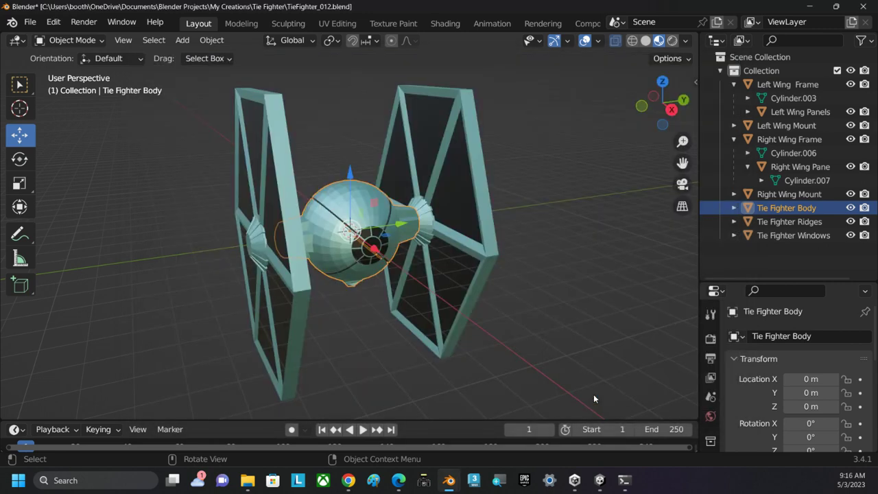
- In Unity, select TieFighter in Assets/Models, then enlarge and rotate its Inspector preview
{"action": "mouse_move", "coordinate": [597, 482]}
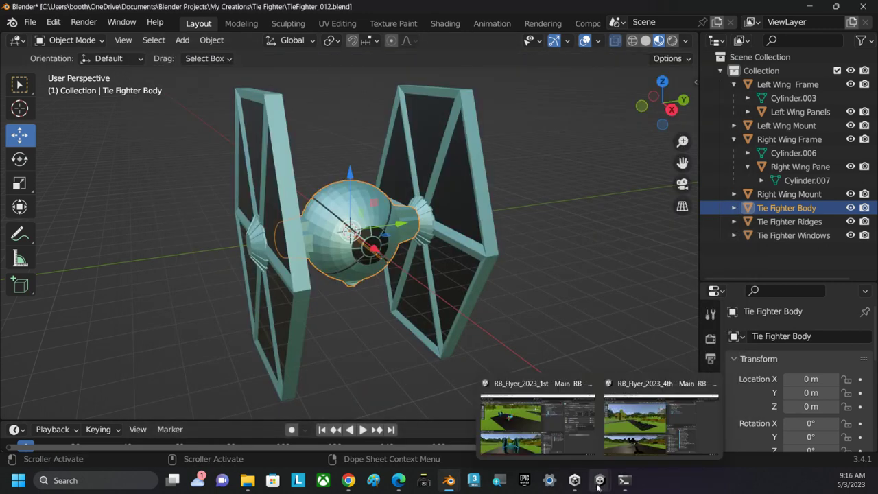
{"action": "left_click", "coordinate": [638, 391]}
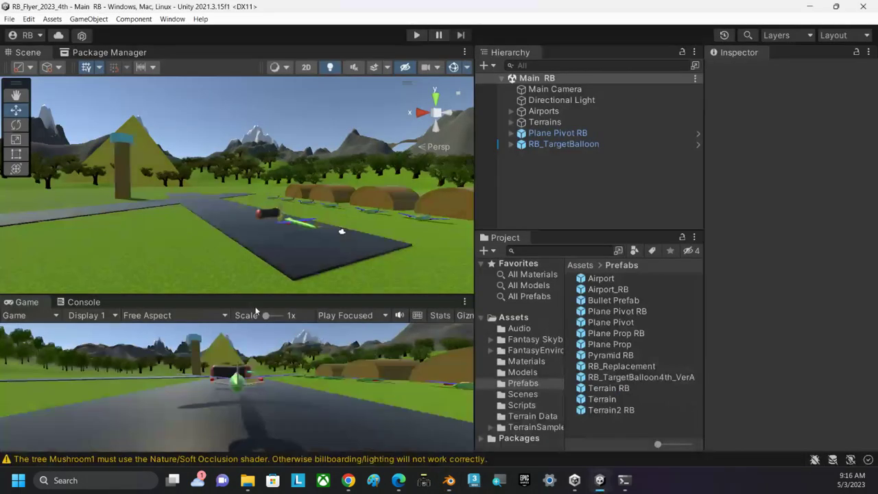
{"action": "left_click", "coordinate": [523, 373]}
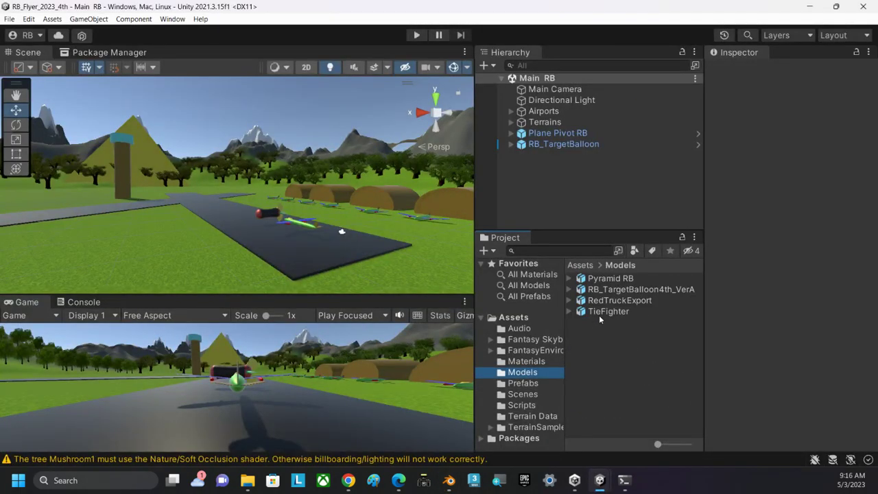
{"action": "left_click", "coordinate": [605, 311]}
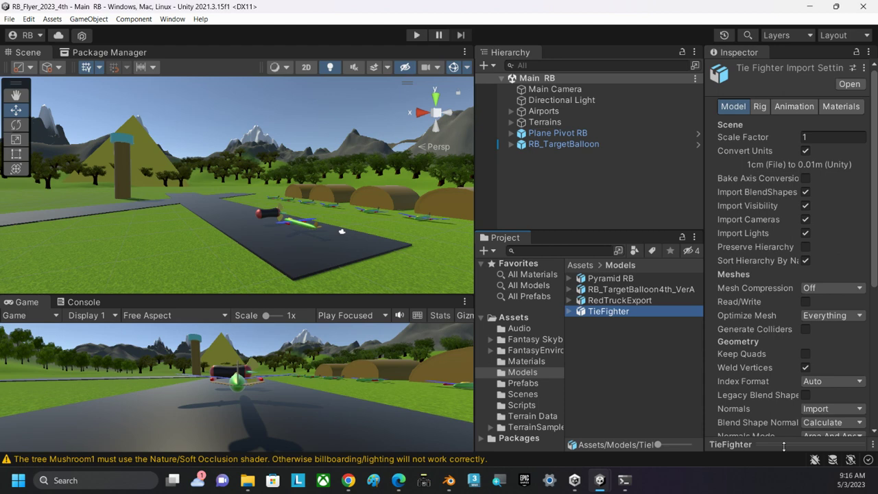
{"action": "left_click_drag", "start_coordinate": [789, 446], "coordinate": [782, 311]}
{"action": "left_click_drag", "start_coordinate": [805, 372], "coordinate": [801, 391]}
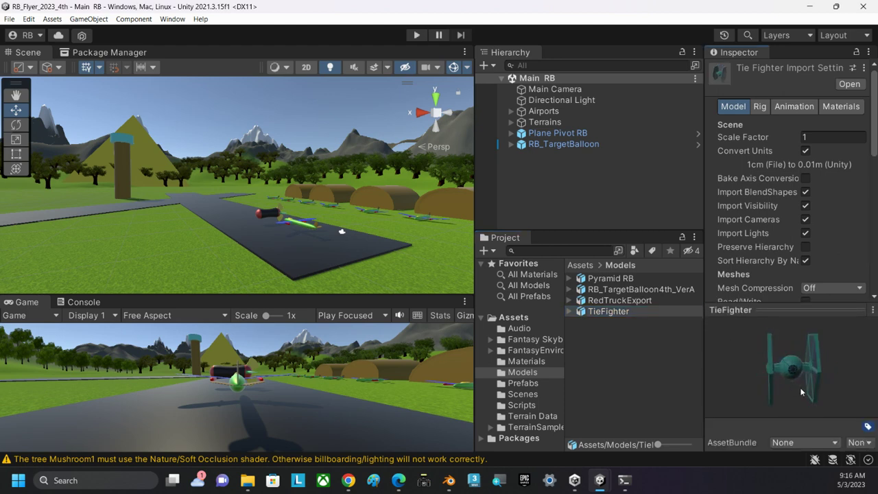
- Add the TieFighter model to the Main RB scene Hierarchy and frame it in the Scene view
{"action": "left_click", "coordinate": [582, 315]}
{"action": "left_click", "coordinate": [562, 206]}
{"action": "left_click_drag", "start_coordinate": [538, 178], "coordinate": [536, 172]}
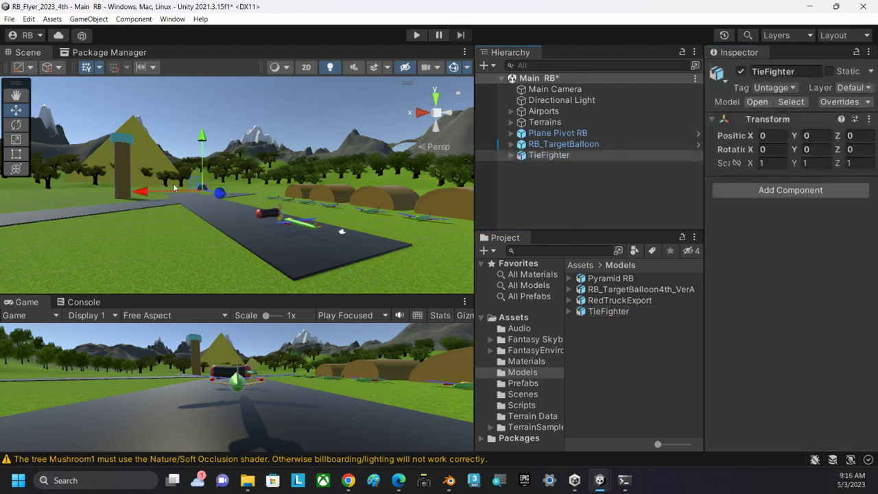
{"action": "key", "text": "f"}
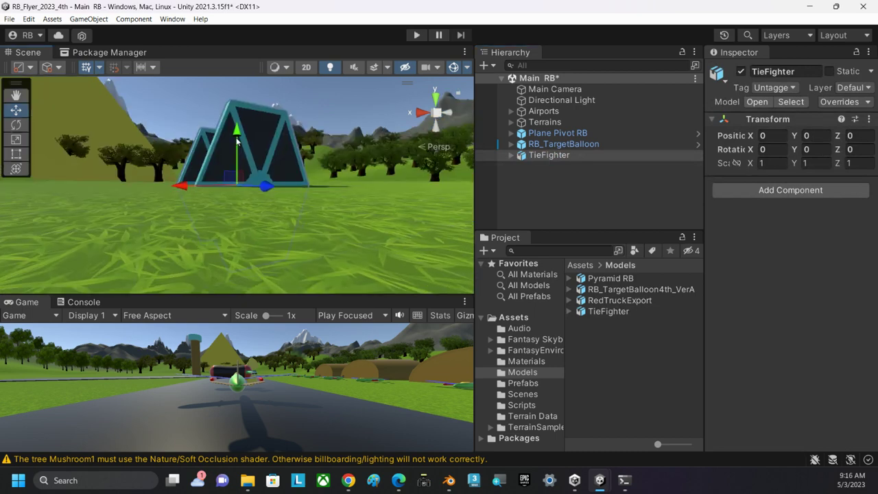
- Raise the TieFighter to Y 7.54 and enlarge the Scene view to inspect it
{"action": "left_click_drag", "start_coordinate": [236, 142], "coordinate": [232, 137]}
{"action": "key", "text": "f"}
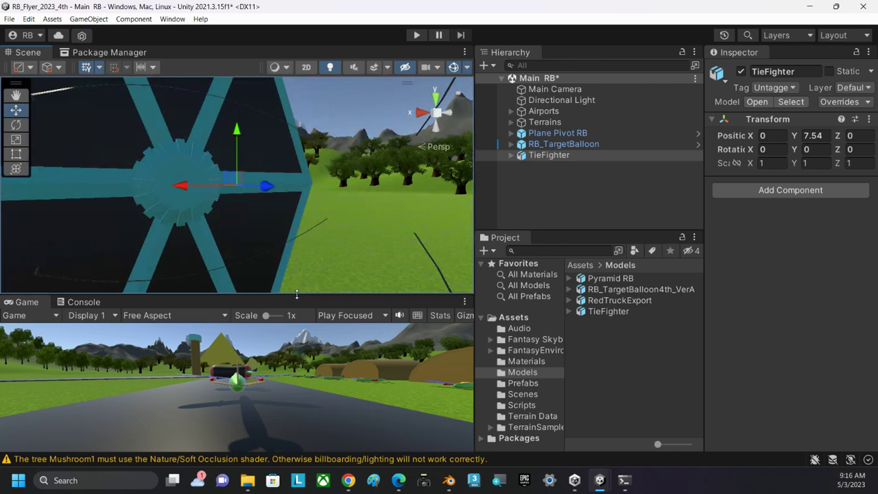
{"action": "left_click_drag", "start_coordinate": [297, 293], "coordinate": [296, 383]}
{"action": "scroll", "coordinate": [243, 194], "scroll_direction": "up", "scroll_amount": 3}
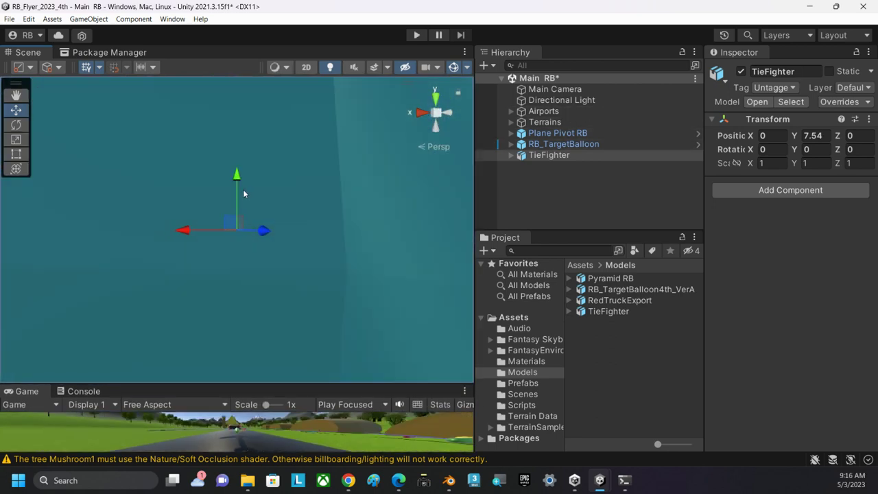
{"action": "scroll", "coordinate": [243, 195], "scroll_direction": "down", "scroll_amount": 10}
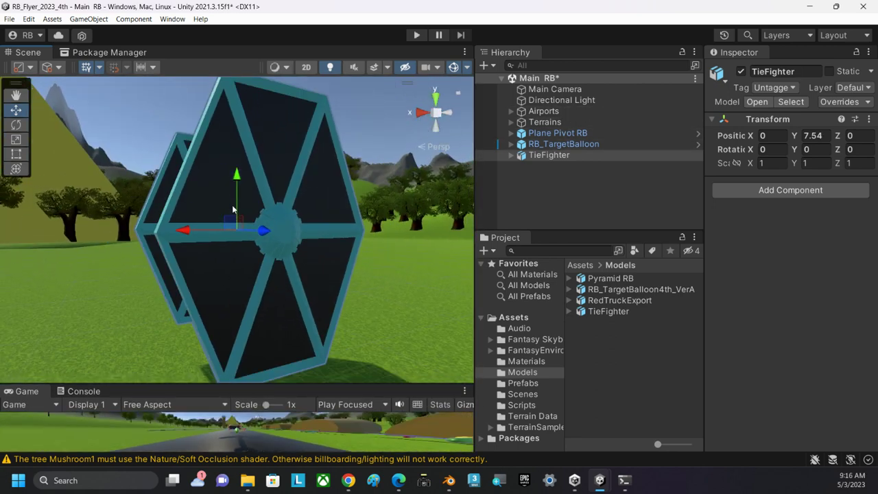
{"action": "left_click_drag", "start_coordinate": [233, 209], "coordinate": [343, 247], "text": "alt"}
- Expand the TieFighter in the Hierarchy to list its parts, select it, and orbit the view around it
{"action": "left_click", "coordinate": [513, 155]}
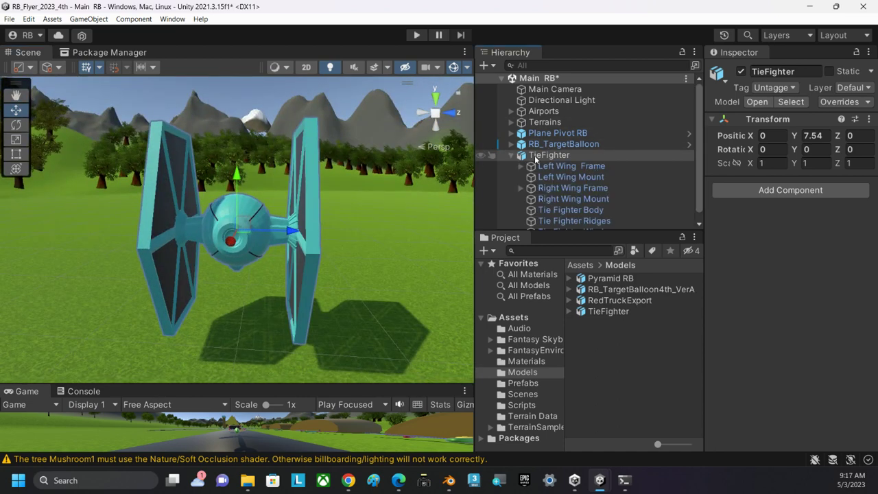
{"action": "scroll", "coordinate": [537, 159], "scroll_direction": "down", "scroll_amount": 1}
{"action": "scroll", "coordinate": [535, 159], "scroll_direction": "up", "scroll_amount": 1}
{"action": "left_click", "coordinate": [528, 157]}
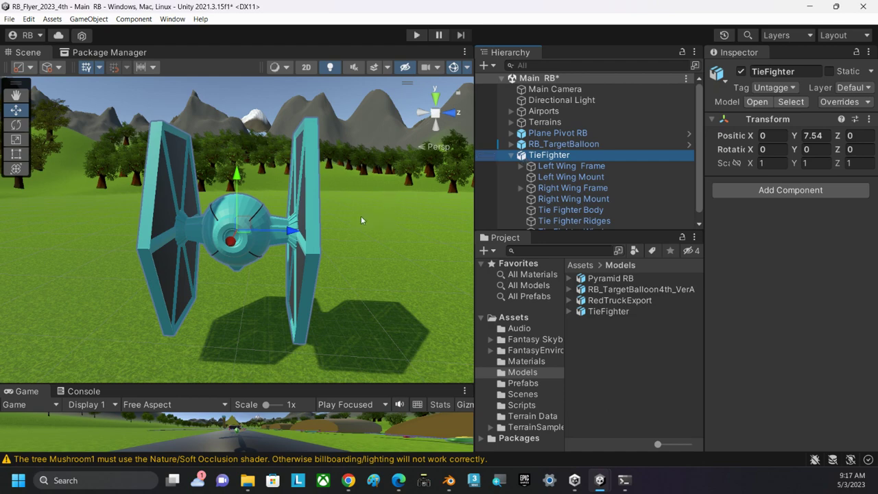
{"action": "middle_click_drag", "start_coordinate": [362, 217], "coordinate": [354, 215]}
{"action": "left_click_drag", "start_coordinate": [336, 217], "coordinate": [355, 251], "text": "alt"}
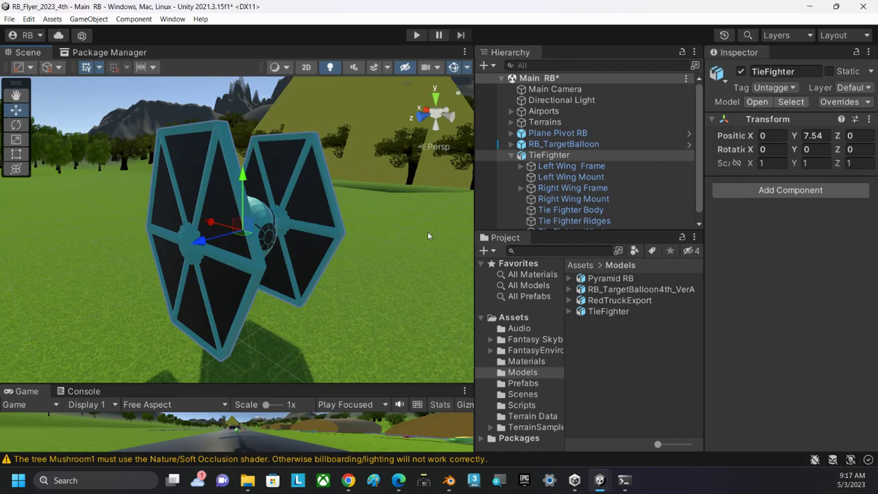
- Unpack the TieFighter with Prefab > Unpack Completely from its Hierarchy context menu
{"action": "left_click_drag", "start_coordinate": [573, 233], "coordinate": [577, 335]}
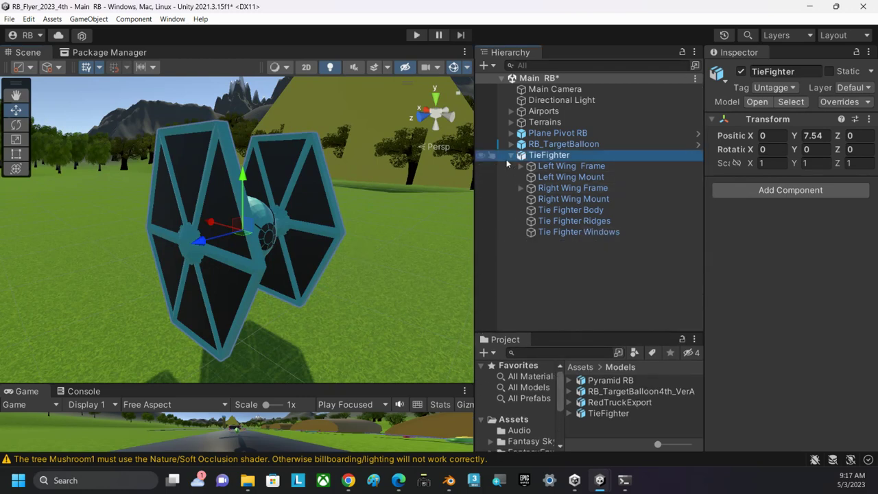
{"action": "right_click", "coordinate": [523, 157]}
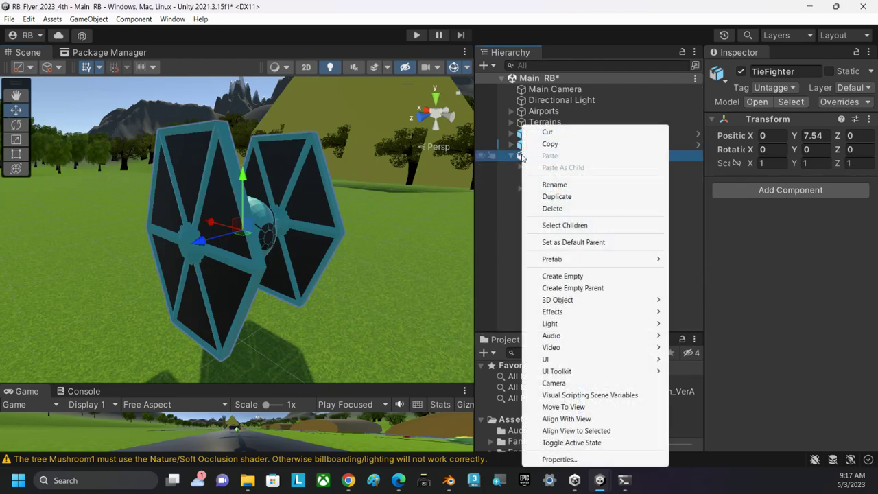
{"action": "key", "text": "Escape"}
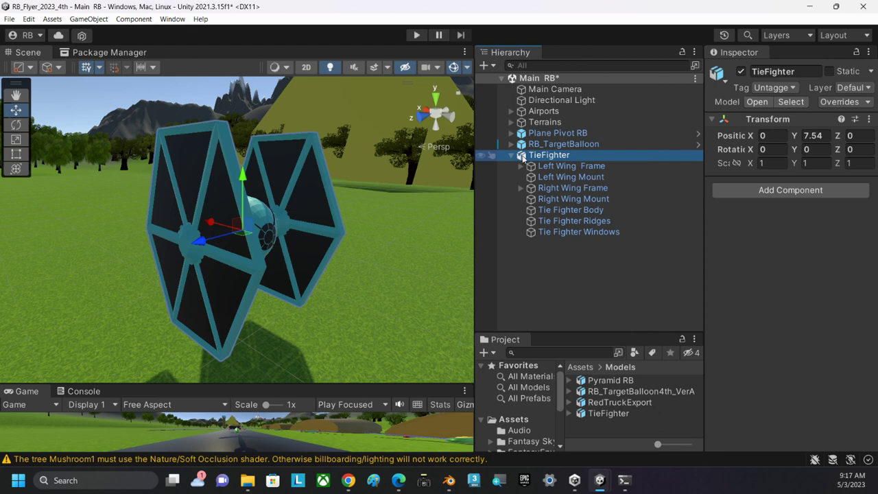
{"action": "right_click", "coordinate": [522, 157]}
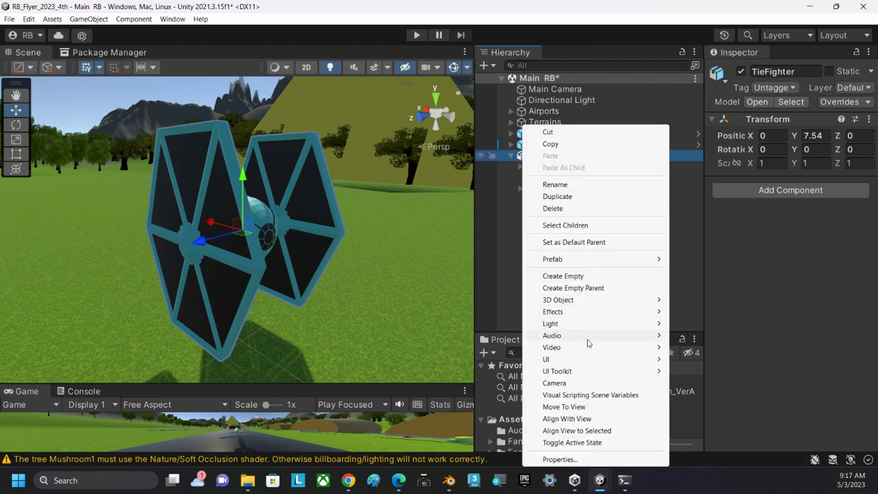
{"action": "mouse_move", "coordinate": [595, 260]}
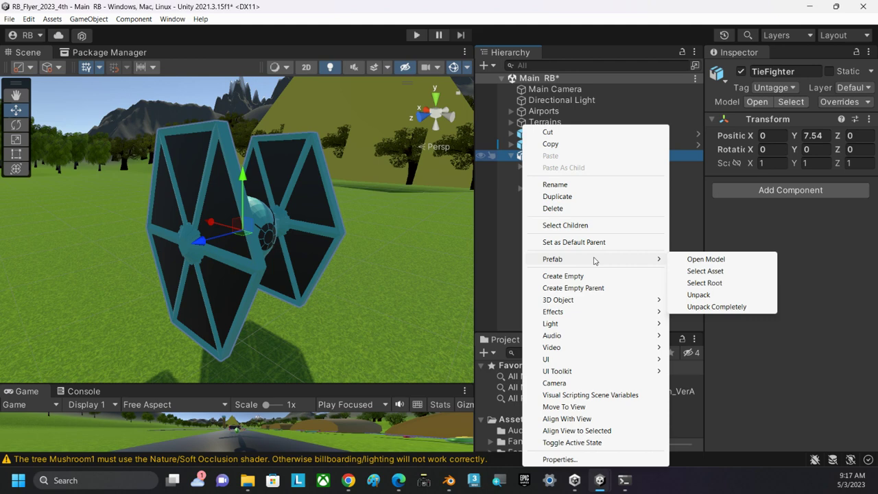
{"action": "left_click", "coordinate": [711, 308]}
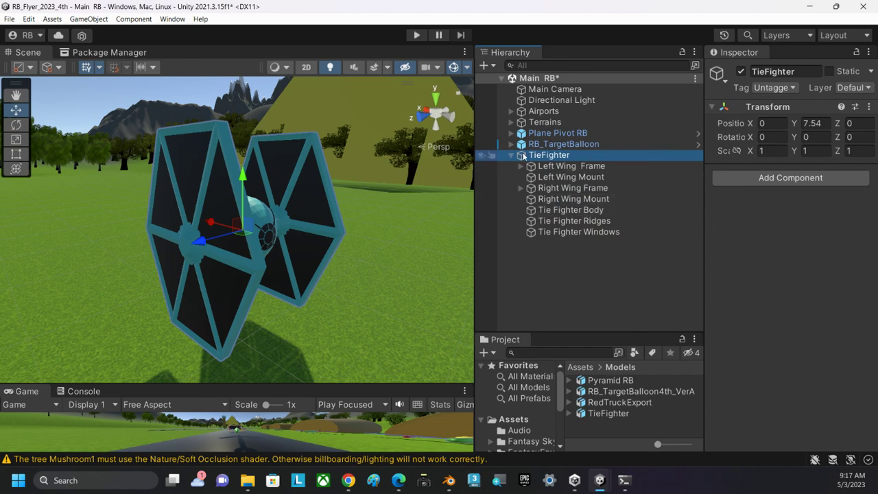
- Select the seven fighter parts from Left Wing Frame through Tie Fighter Windows
{"action": "left_click", "coordinate": [572, 263]}
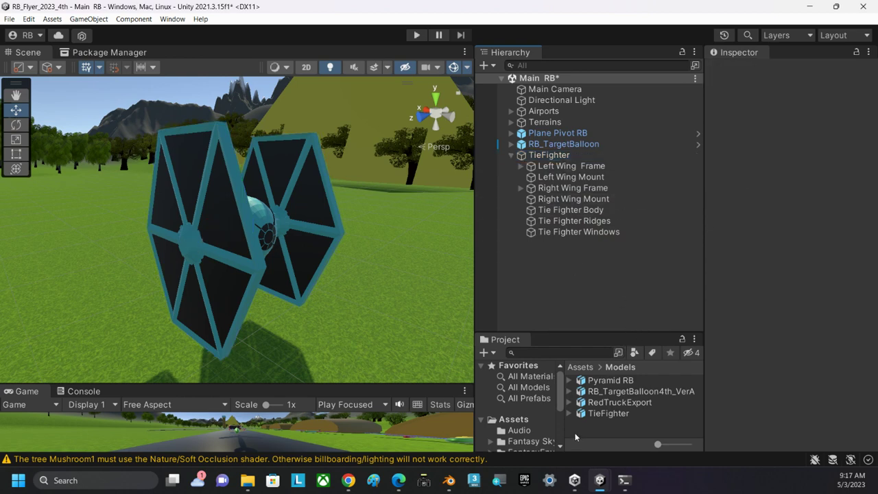
{"action": "left_click", "coordinate": [607, 413]}
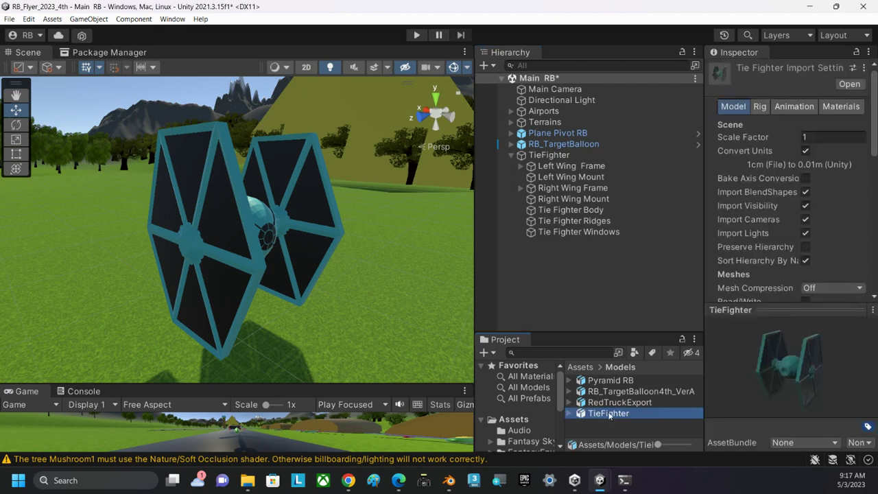
{"action": "left_click", "coordinate": [524, 157]}
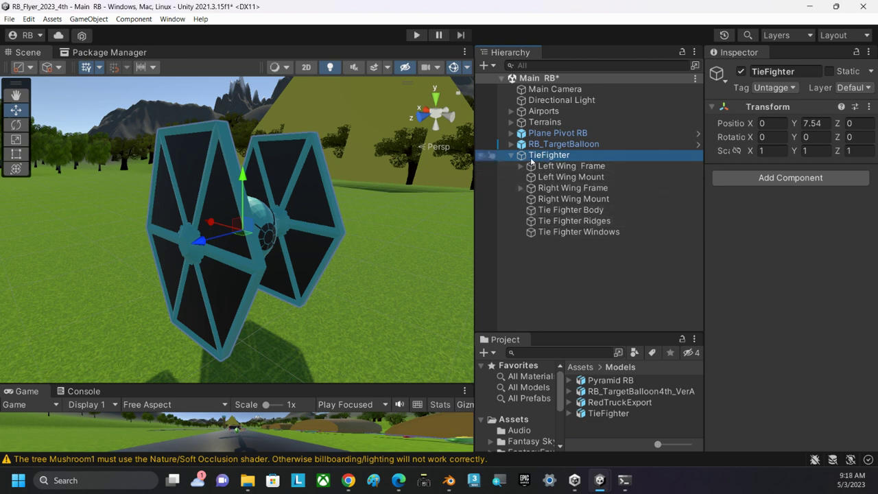
{"action": "left_click", "coordinate": [532, 166]}
{"action": "left_click", "coordinate": [532, 232], "text": "shift"}
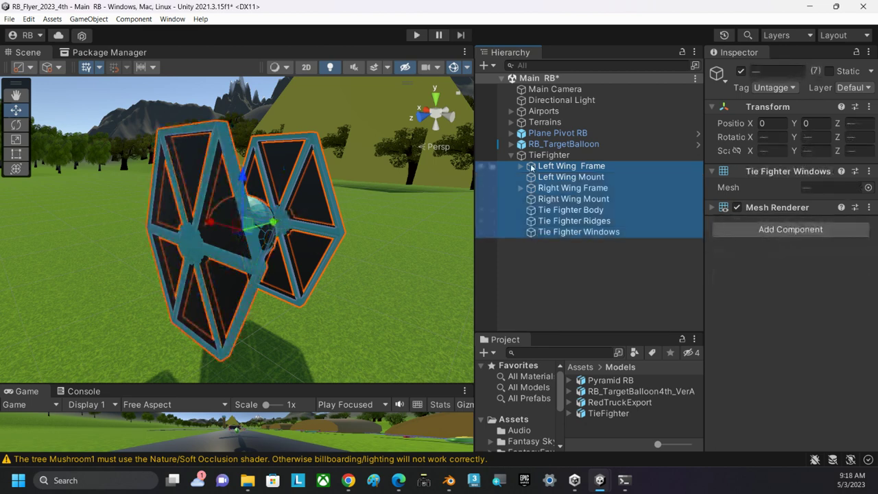
{"action": "left_click", "coordinate": [565, 168]}
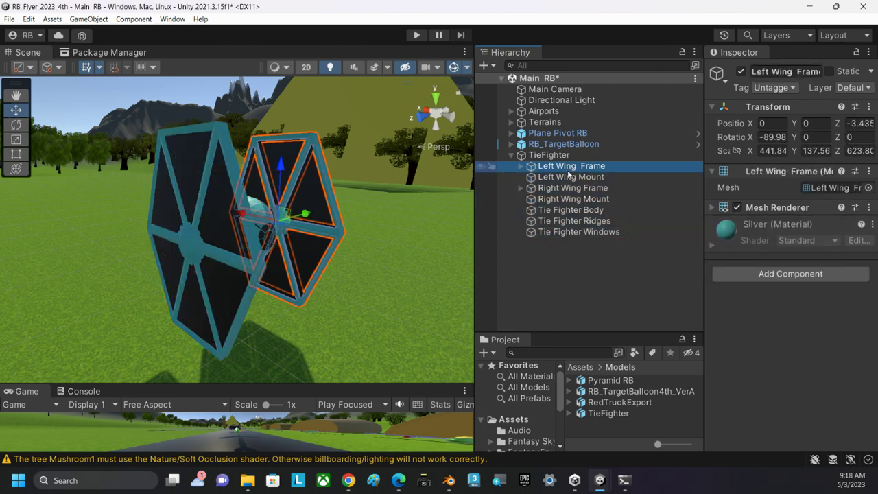
{"action": "left_click", "coordinate": [562, 232], "text": "shift"}
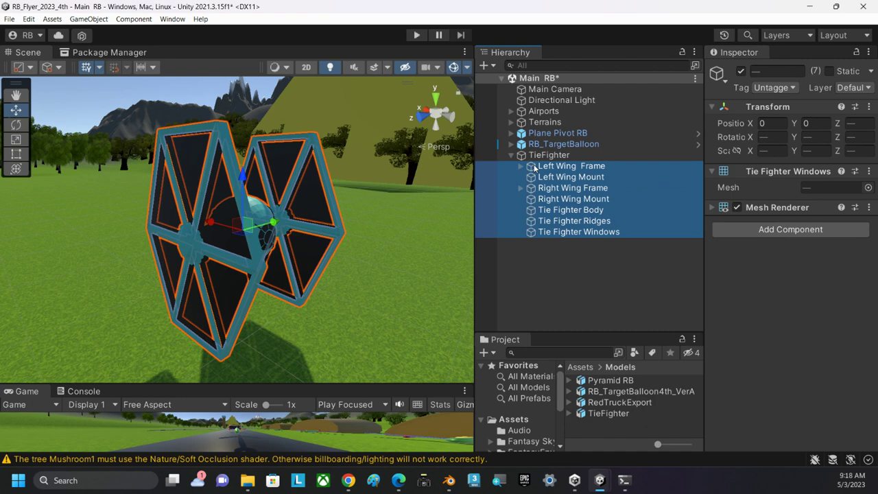
- Move the seven parts to root level above TieFighter and select the empty parent
{"action": "left_click_drag", "start_coordinate": [534, 160], "coordinate": [526, 151]}
{"action": "left_click_drag", "start_coordinate": [525, 151], "coordinate": [525, 151]}
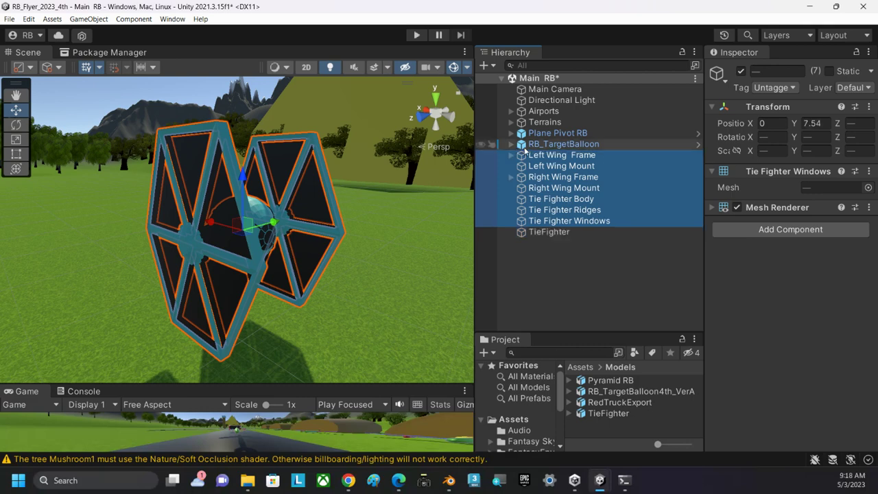
{"action": "left_click", "coordinate": [523, 233]}
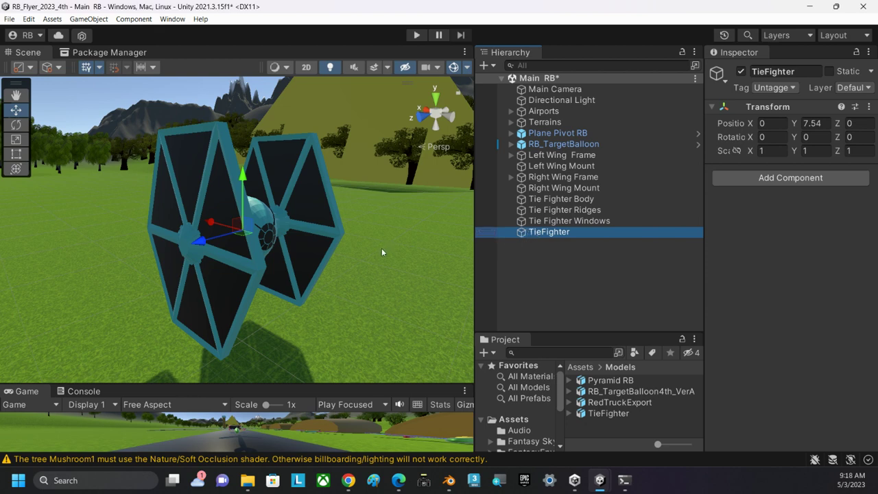
- Set the TieFighter parent's Rotation Y to -90 and orbit the view to verify orientation
{"action": "left_click_drag", "start_coordinate": [381, 247], "coordinate": [341, 250], "text": "alt"}
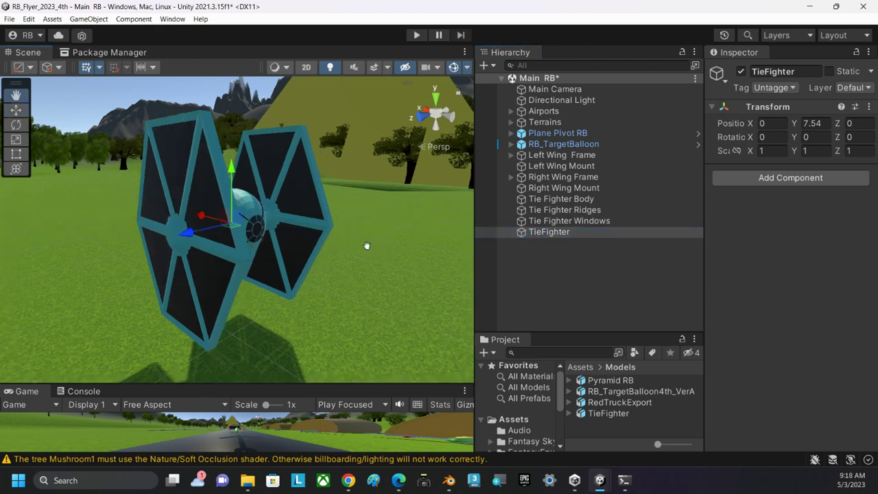
{"action": "left_click", "coordinate": [522, 231]}
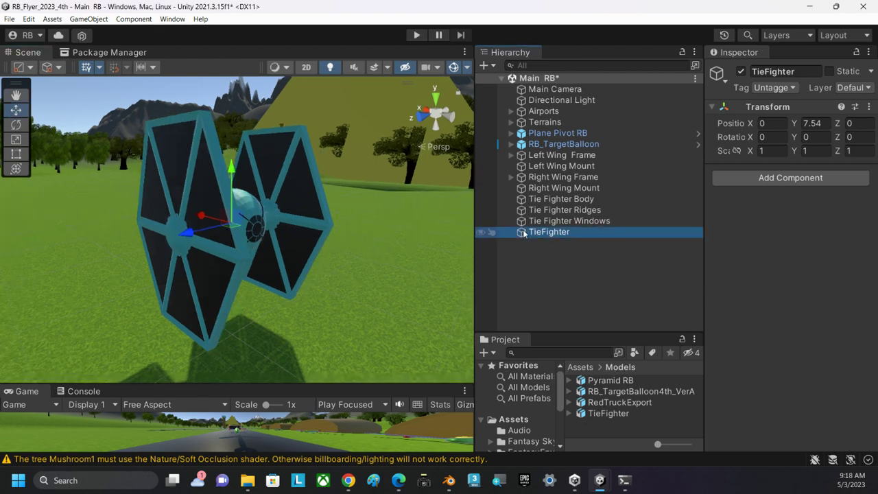
{"action": "left_click", "coordinate": [814, 137]}
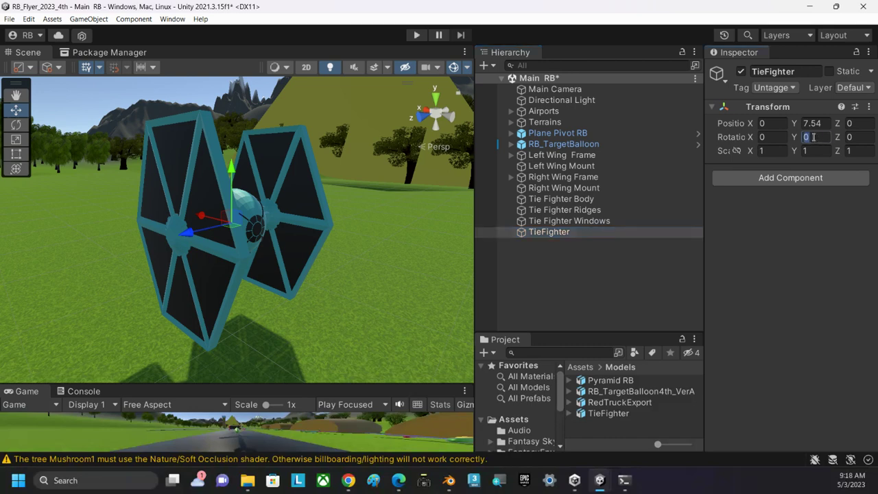
{"action": "type", "text": "90"}
{"action": "left_click", "coordinate": [801, 138]}
{"action": "type", "text": "-"}
{"action": "scroll", "coordinate": [283, 271], "scroll_direction": "up", "scroll_amount": 3}
{"action": "left_click_drag", "start_coordinate": [284, 271], "coordinate": [226, 287], "text": "alt"}
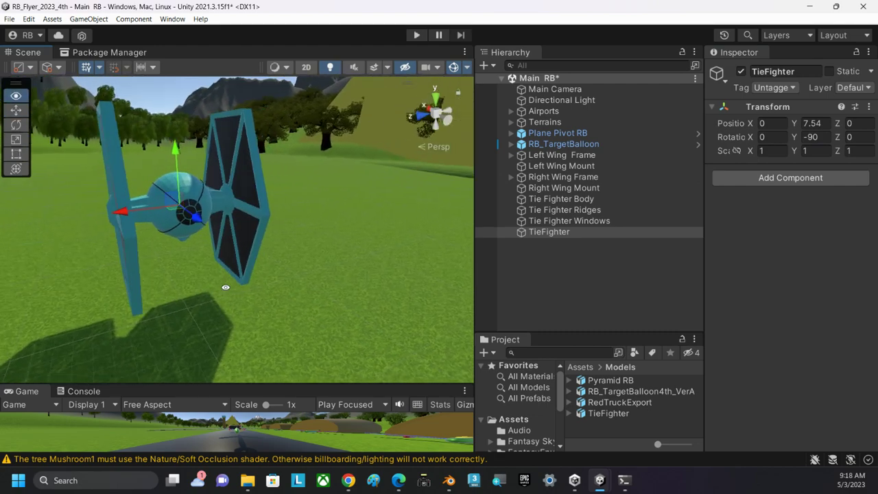
{"action": "left_click", "coordinate": [549, 232]}
{"action": "left_click_drag", "start_coordinate": [273, 257], "coordinate": [303, 269], "text": "alt"}
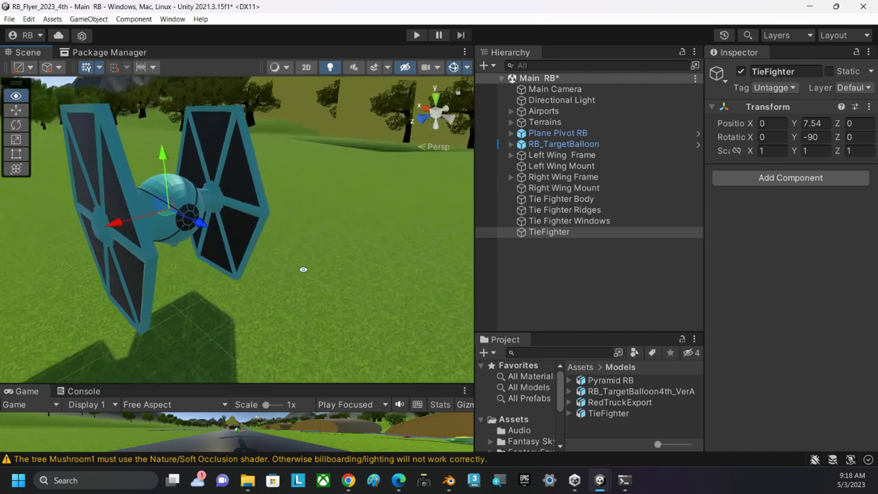
- Move the seven parts, Left Wing Frame through Tie Fighter Windows, back under the TieFighter parent
{"action": "left_click", "coordinate": [542, 156]}
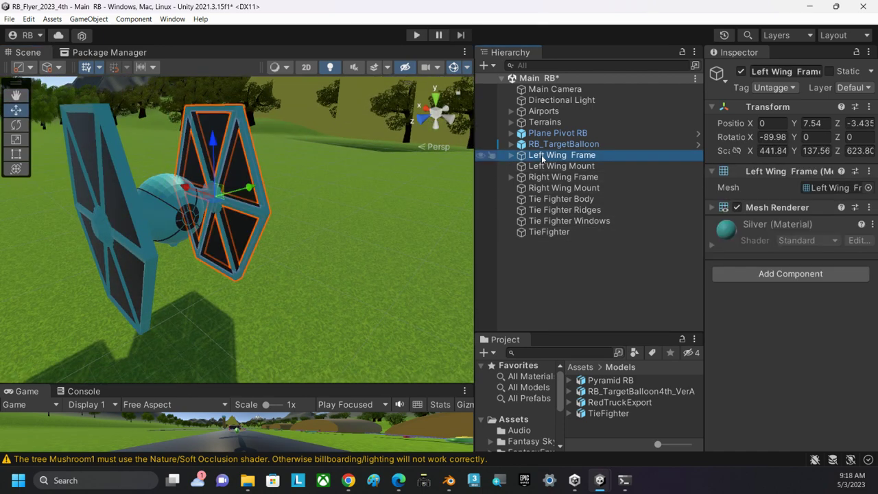
{"action": "left_click", "coordinate": [543, 221], "text": "shift"}
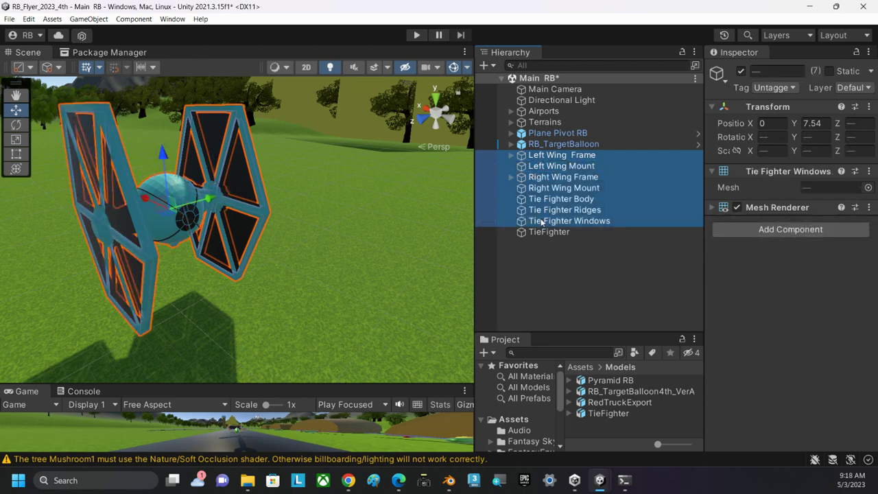
{"action": "left_click_drag", "start_coordinate": [545, 222], "coordinate": [546, 235]}
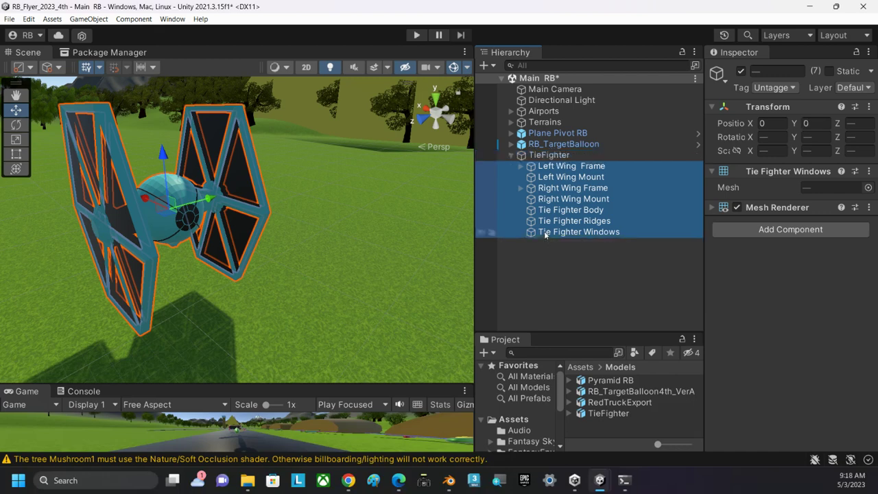
{"action": "left_click", "coordinate": [520, 156]}
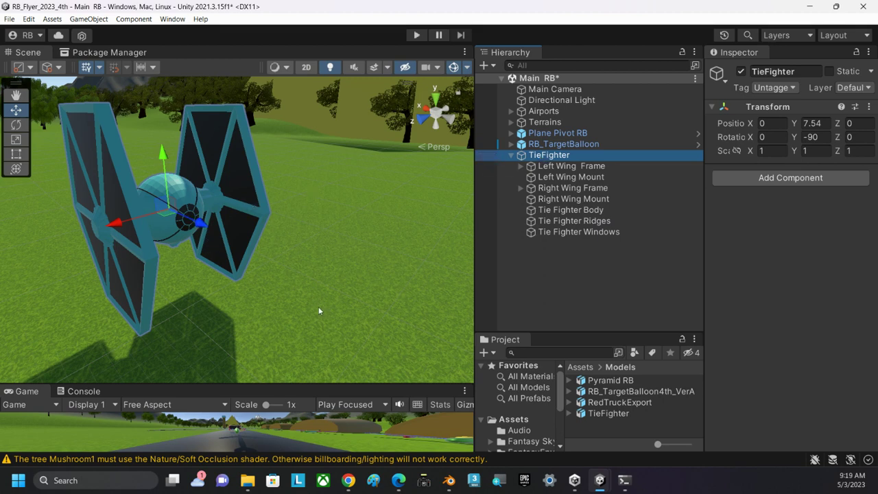
{"action": "left_click_drag", "start_coordinate": [345, 294], "coordinate": [262, 294], "text": "alt"}
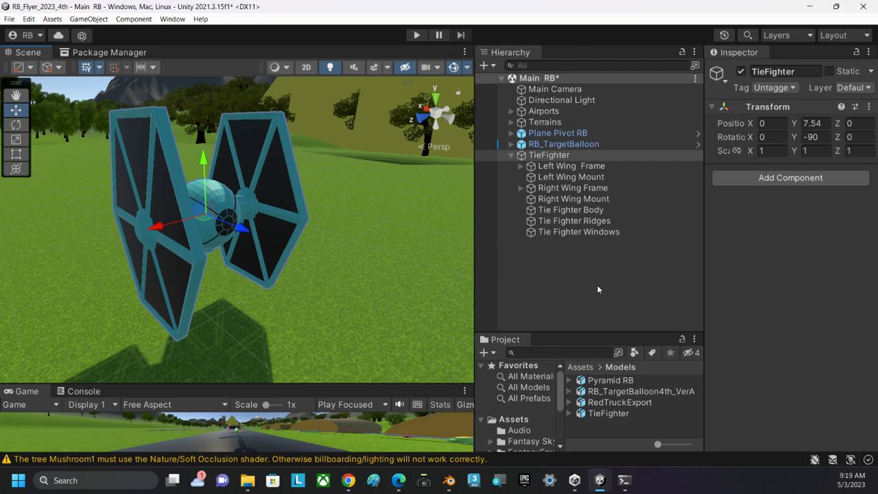
{"action": "left_click", "coordinate": [548, 156]}
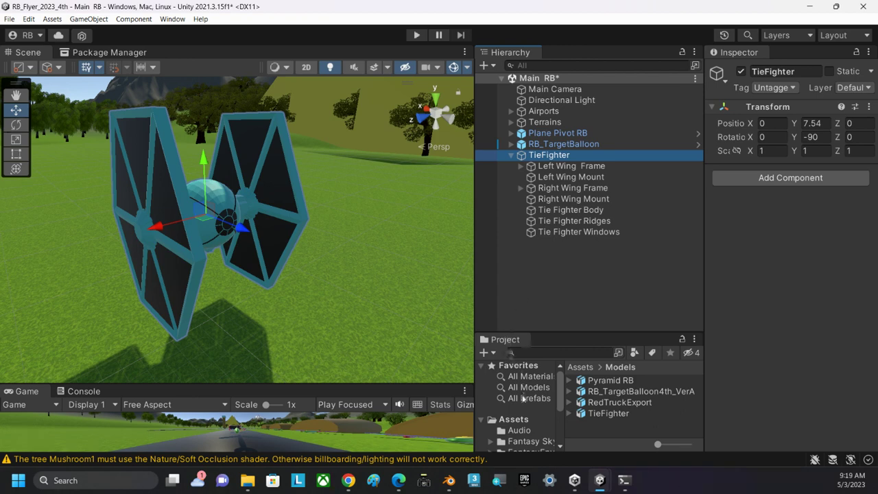
- Collapse TieFighter's part list and open the Assets/Prefabs folder in an enlarged Project window
{"action": "left_click_drag", "start_coordinate": [569, 333], "coordinate": [569, 266]}
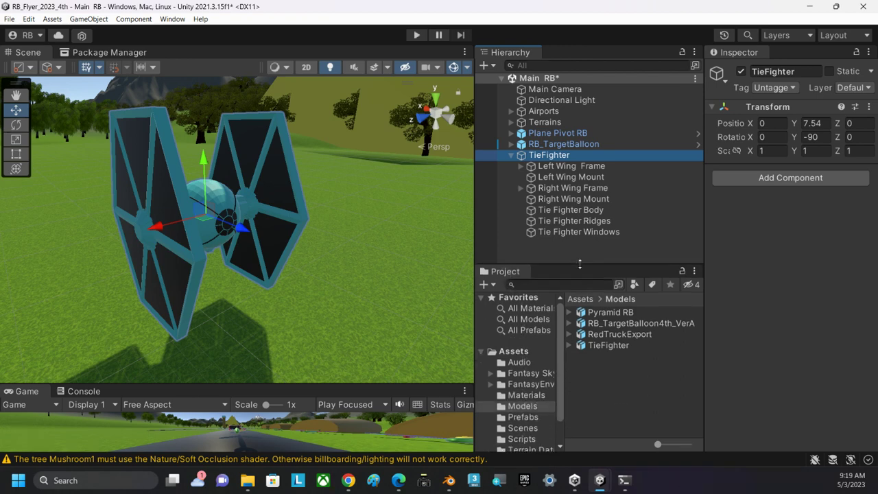
{"action": "left_click", "coordinate": [511, 155]}
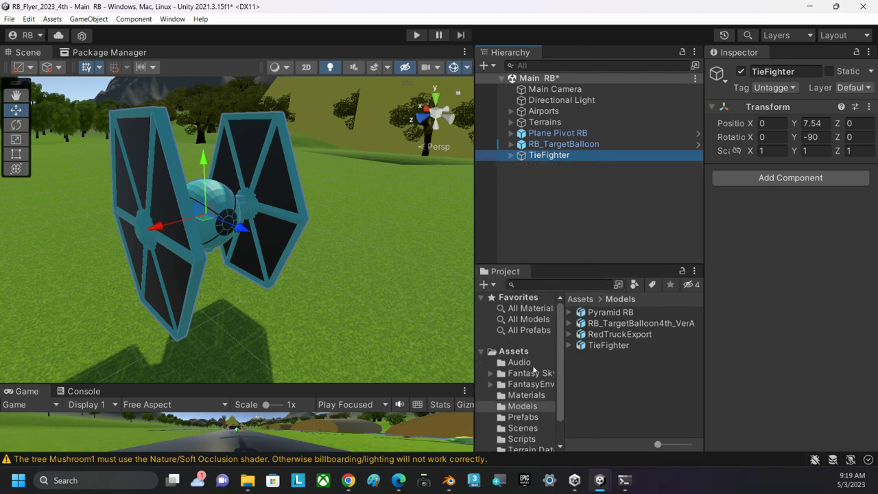
{"action": "left_click", "coordinate": [524, 419]}
{"action": "scroll", "coordinate": [573, 336], "scroll_direction": "down", "scroll_amount": 1}
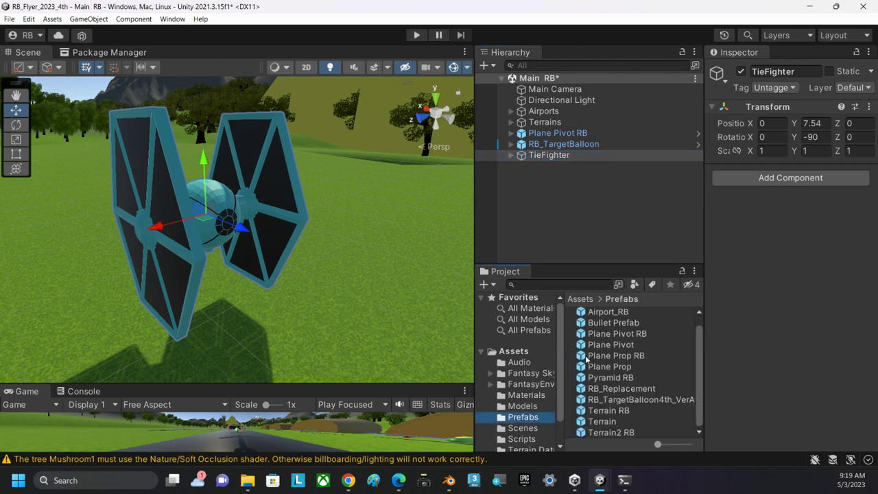
- Drag TieFighter from the Hierarchy into Prefabs to create the TieFighter prefab asset
{"action": "left_click", "coordinate": [521, 155]}
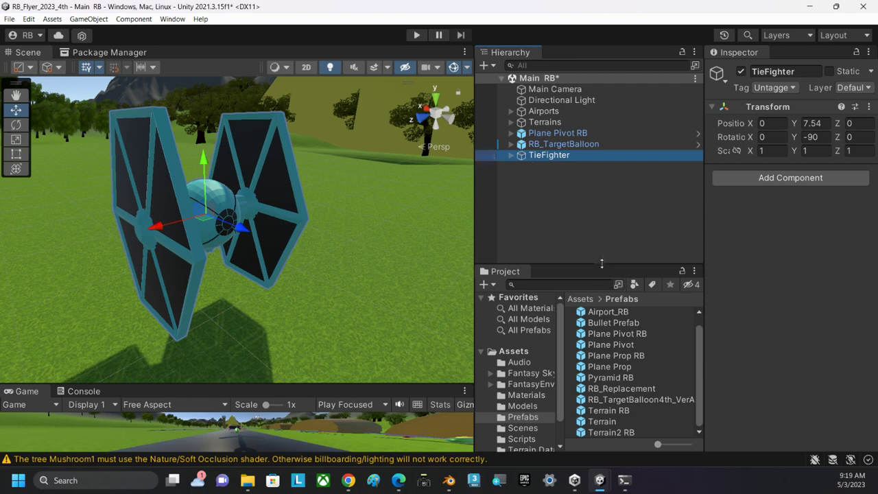
{"action": "left_click_drag", "start_coordinate": [601, 263], "coordinate": [601, 196]}
{"action": "left_click_drag", "start_coordinate": [525, 157], "coordinate": [631, 411]}
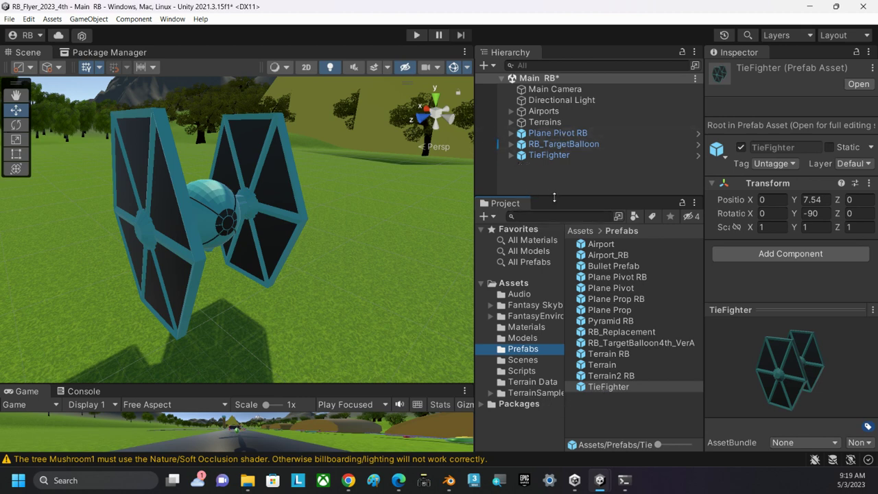
{"action": "left_click_drag", "start_coordinate": [551, 196], "coordinate": [553, 307]}
{"action": "left_click", "coordinate": [534, 157]}
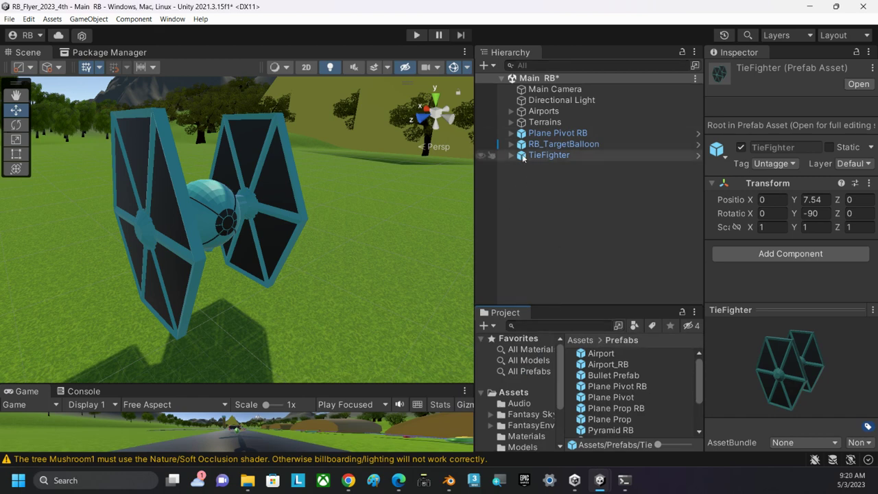